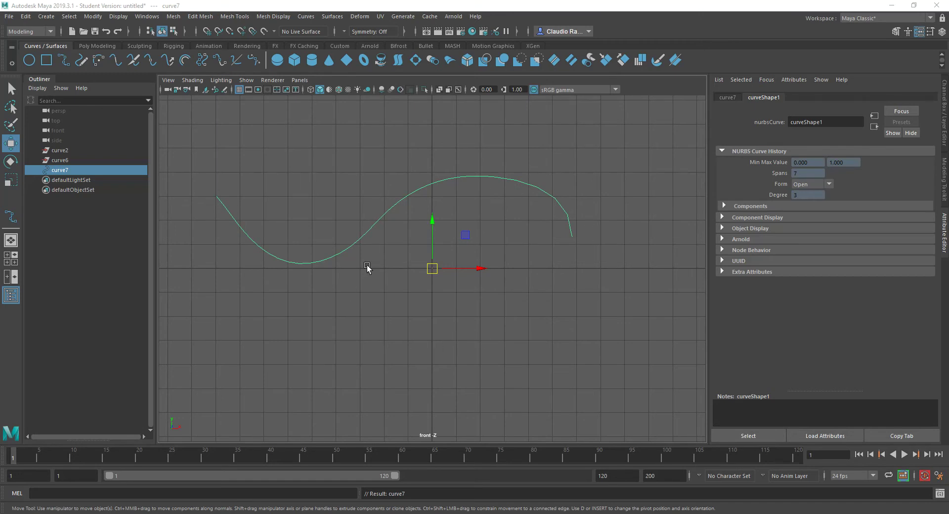
- Draw curve8 as a four-point EP curve from curve7's right end, dipping down and rising back up, then select curve7
{"action": "left_click", "coordinate": [64, 60]}
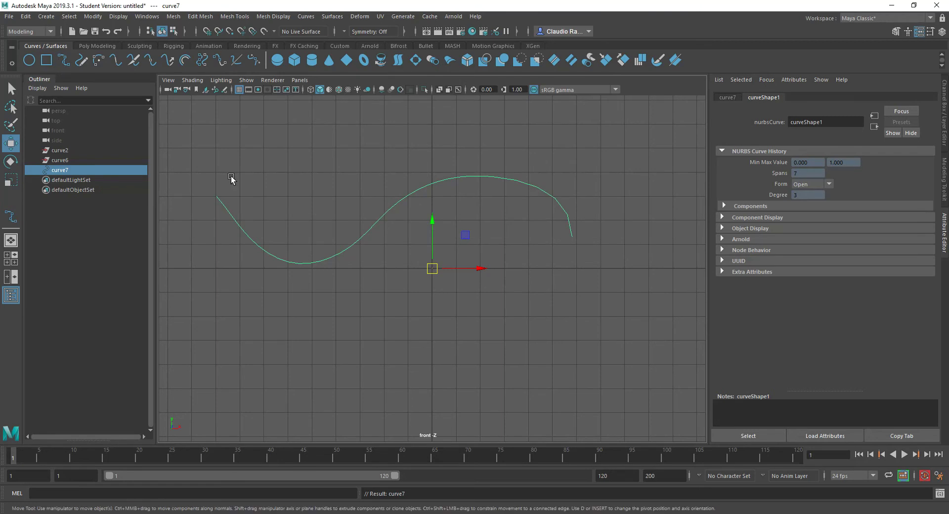
{"action": "left_click", "coordinate": [573, 245]}
{"action": "left_click", "coordinate": [605, 297]}
{"action": "left_click", "coordinate": [664, 232]}
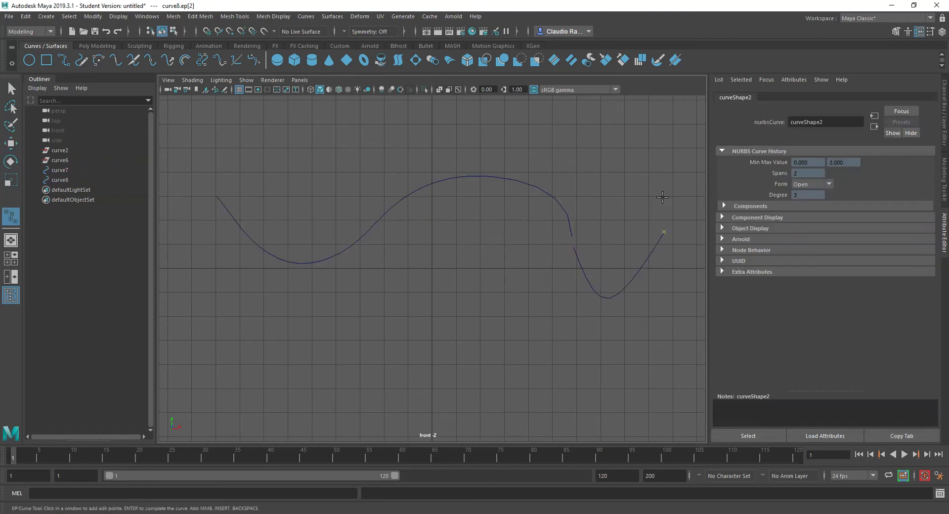
{"action": "left_click", "coordinate": [649, 159]}
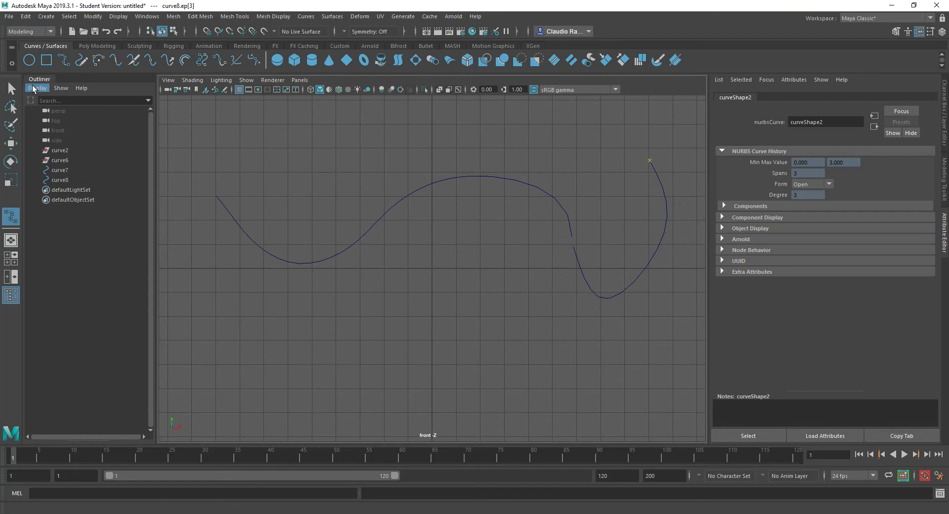
{"action": "left_click", "coordinate": [11, 88]}
{"action": "left_click", "coordinate": [571, 235]}
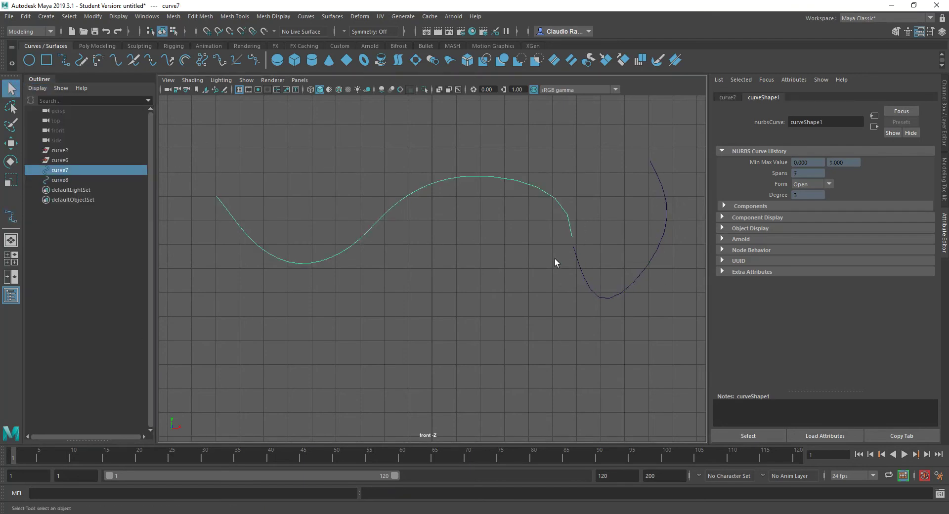
- Zoom to the junction and select curve8's first control vertex to check its start beside curve7's end
{"action": "left_click_drag", "start_coordinate": [585, 215], "coordinate": [550, 298], "text": "shift"}
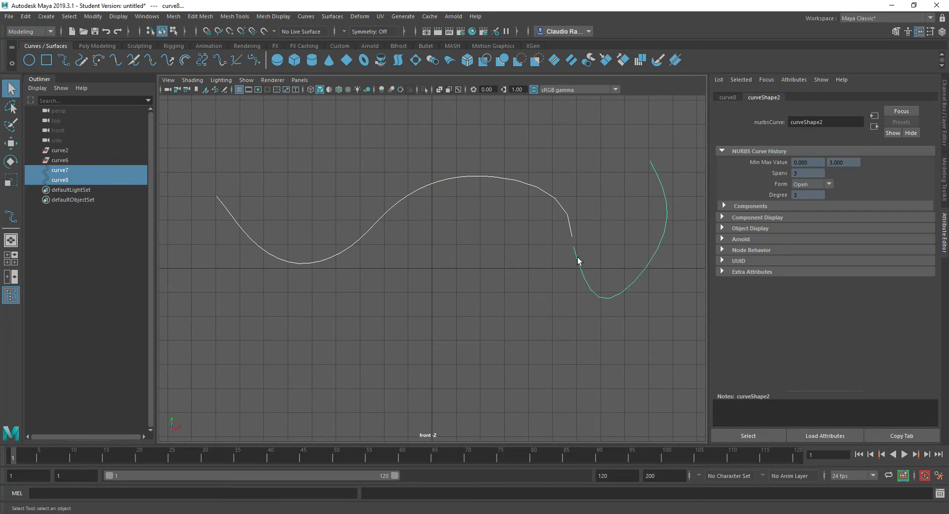
{"action": "middle_click_drag", "start_coordinate": [585, 250], "coordinate": [434, 275], "text": "alt"}
{"action": "scroll", "coordinate": [435, 279], "scroll_direction": "up", "scroll_amount": 3}
{"action": "left_click", "coordinate": [434, 265]}
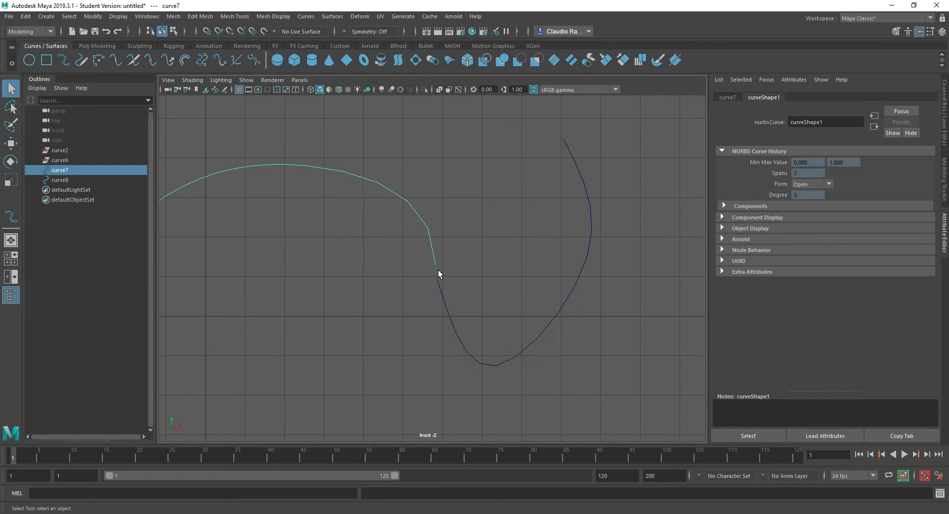
{"action": "left_click", "coordinate": [438, 282]}
{"action": "right_click_drag", "start_coordinate": [438, 282], "coordinate": [376, 280]}
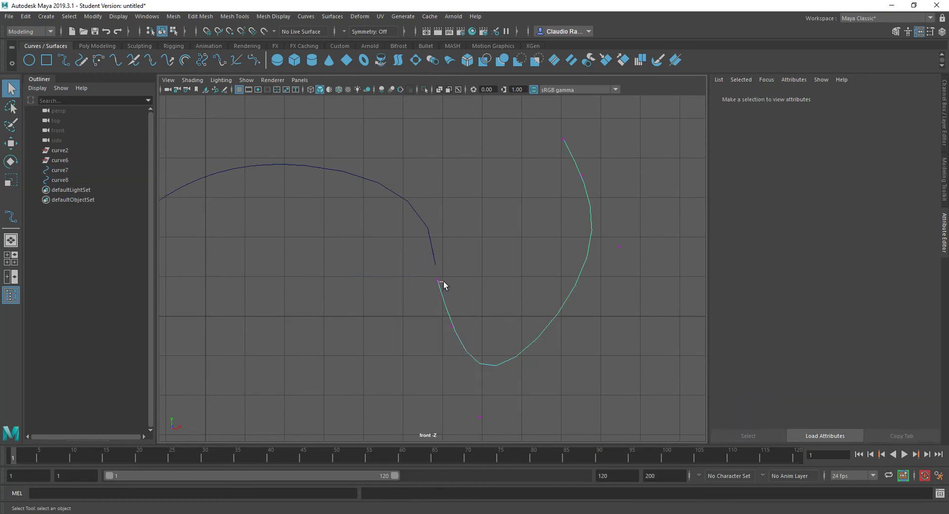
{"action": "left_click_drag", "start_coordinate": [430, 273], "coordinate": [449, 286]}
{"action": "key", "text": "w"}
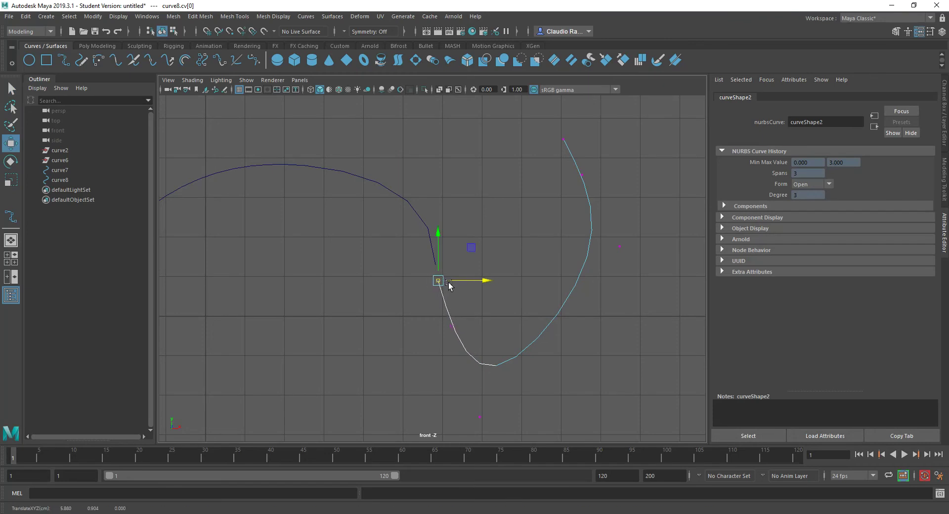
{"action": "scroll", "coordinate": [448, 285], "scroll_direction": "down", "scroll_amount": 4}
- Return curve8 to Object Mode and marquee-select curve7 and curve8 together
{"action": "left_click", "coordinate": [420, 300]}
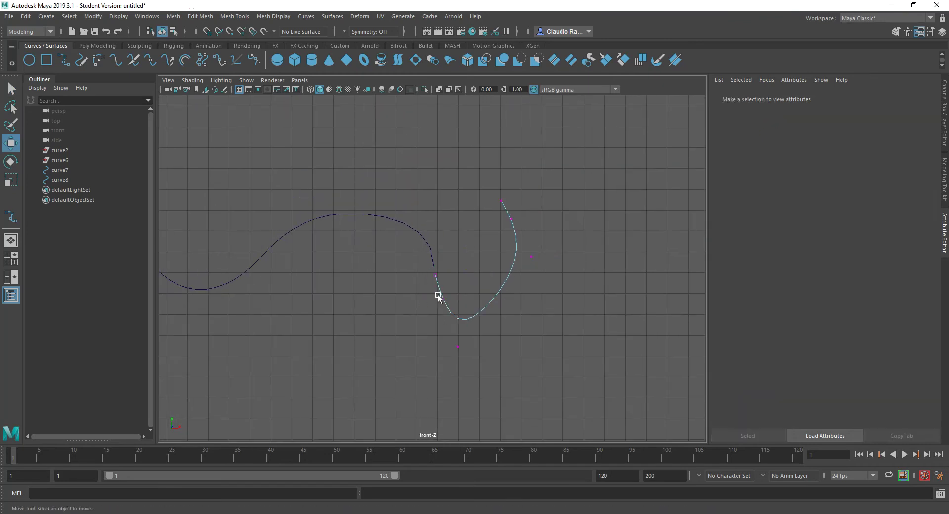
{"action": "right_click_drag", "start_coordinate": [438, 297], "coordinate": [488, 269]}
{"action": "left_click_drag", "start_coordinate": [395, 197], "coordinate": [483, 378], "text": "ctrl+shift"}
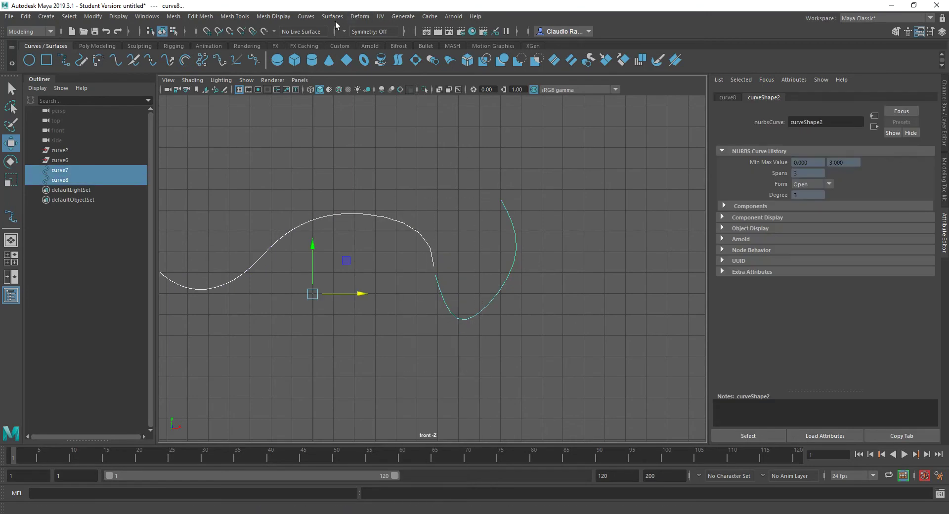
- Open the Curves > Attach options (Blend, Keep originals on) and move the window right
{"action": "left_click", "coordinate": [306, 16]}
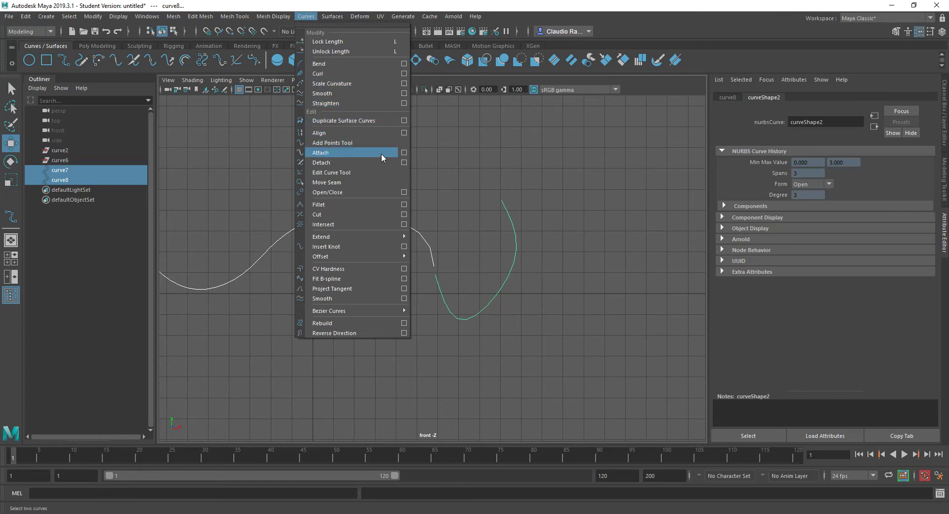
{"action": "left_click", "coordinate": [404, 153]}
{"action": "left_click_drag", "start_coordinate": [462, 178], "coordinate": [591, 180]}
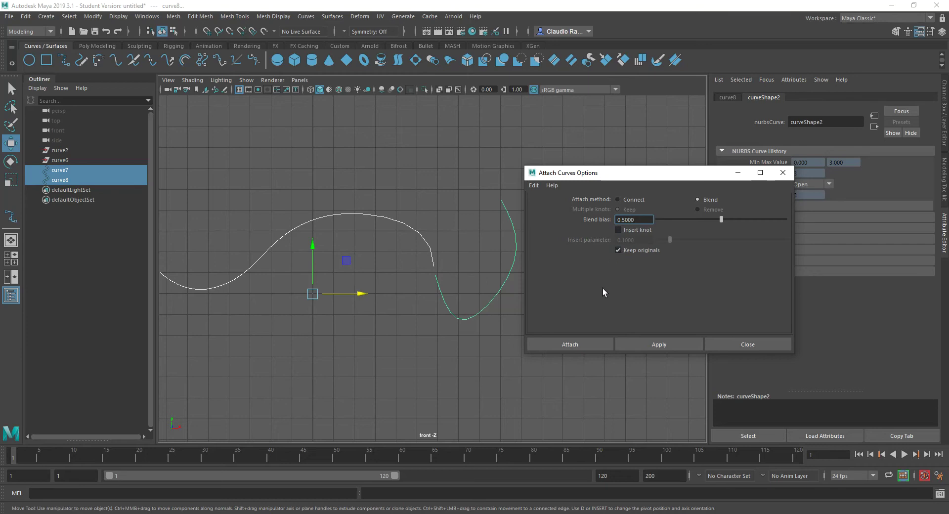
- Apply a Blend attach at 0.5000 bias, creating curve7attachedCurve1, and zoom into the join
{"action": "left_click", "coordinate": [647, 344]}
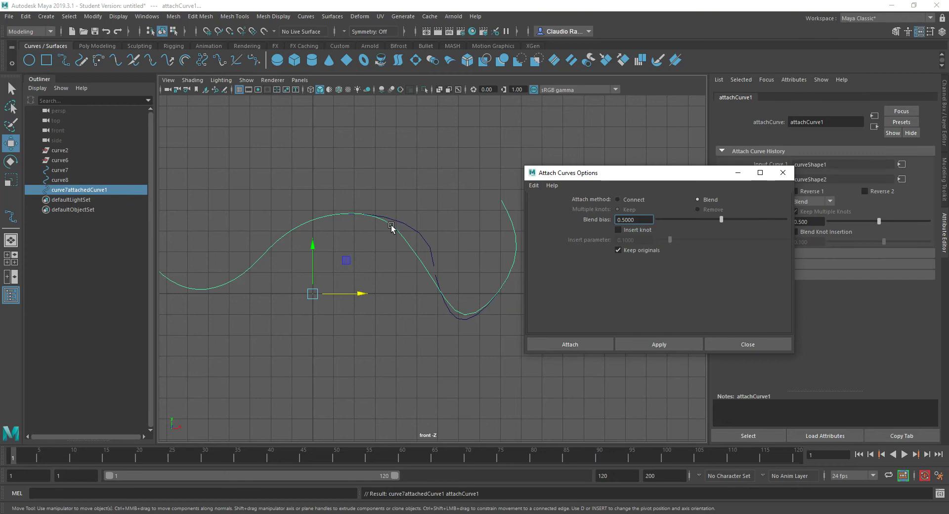
{"action": "scroll", "coordinate": [432, 269], "scroll_direction": "up", "scroll_amount": 6}
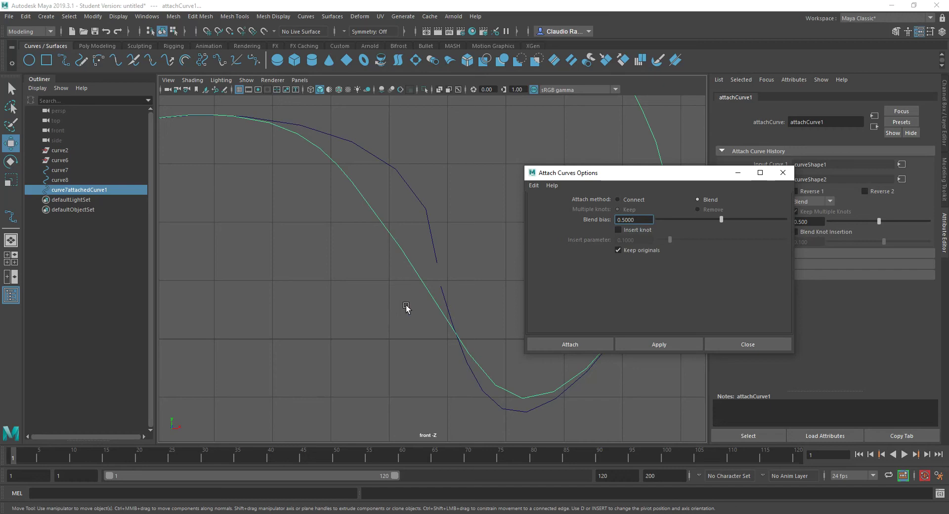
- Undo the attach and reapply it with Insert knot on at parameter 0.1000
{"action": "key", "text": "ctrl+z"}
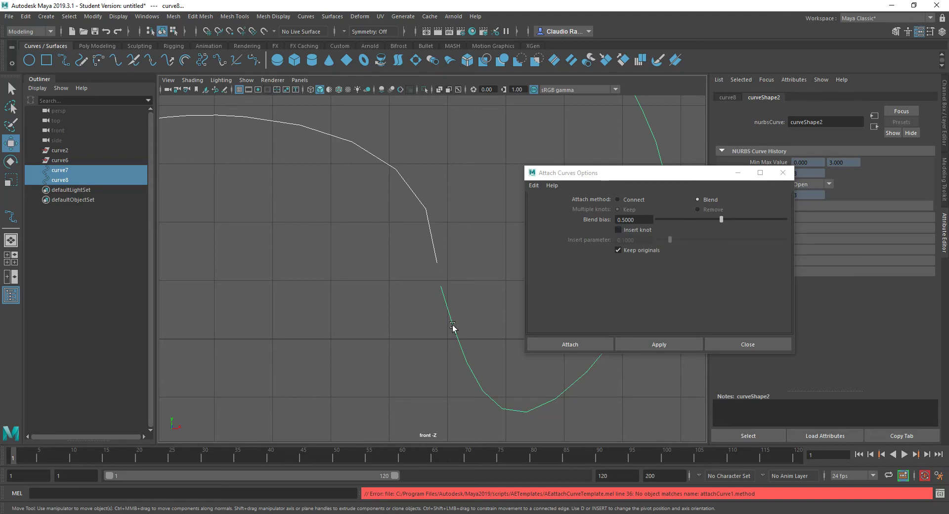
{"action": "left_click", "coordinate": [618, 230]}
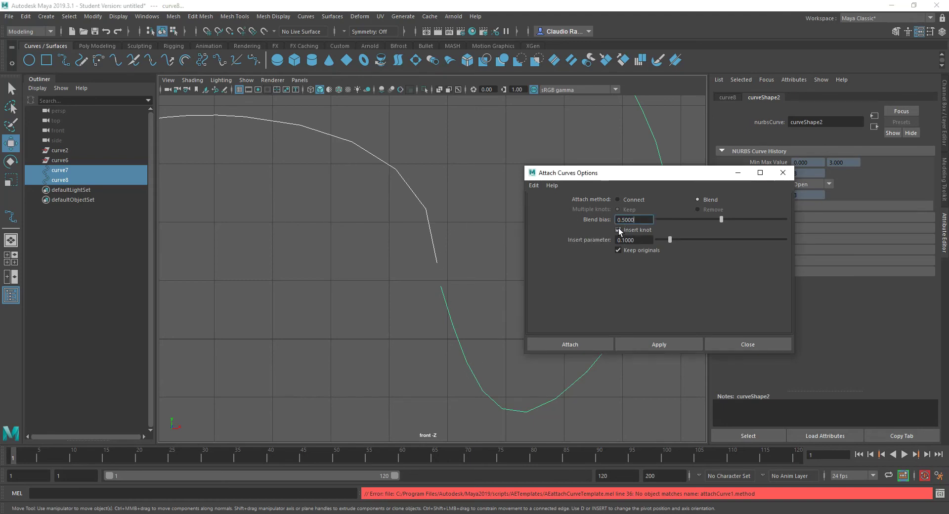
{"action": "left_click", "coordinate": [648, 342]}
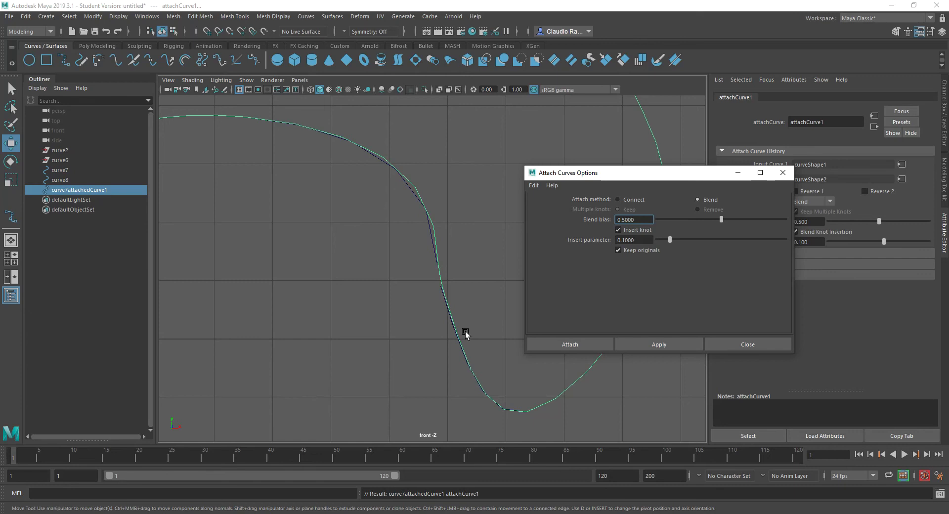
- Select curve7attachedCurve1, dolly out, and shift it slightly left
{"action": "left_click", "coordinate": [439, 268]}
{"action": "scroll", "coordinate": [445, 278], "scroll_direction": "down", "scroll_amount": 4}
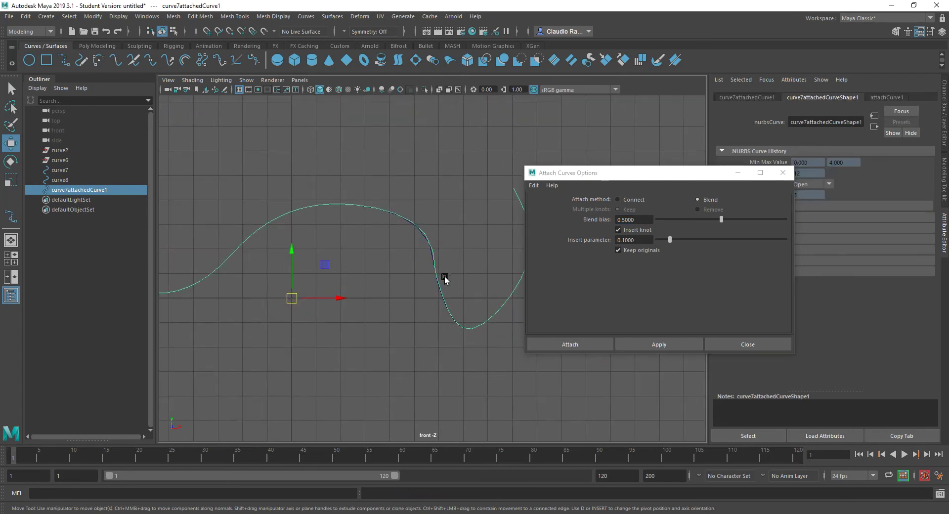
{"action": "left_click_drag", "start_coordinate": [326, 298], "coordinate": [305, 299]}
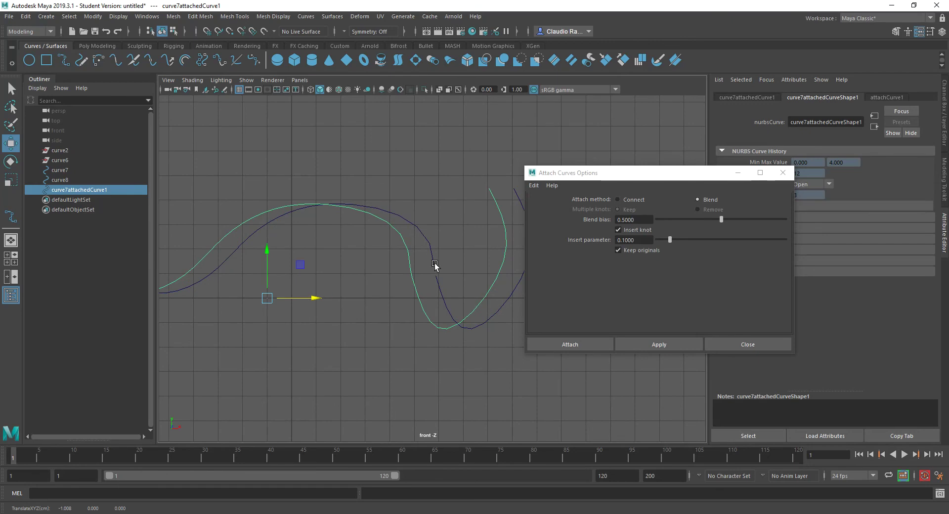
- Nudge curve7's end control vertex, undoing a further sideways move
{"action": "left_click", "coordinate": [435, 266]}
{"action": "right_click", "coordinate": [434, 264]}
{"action": "left_click", "coordinate": [416, 266]}
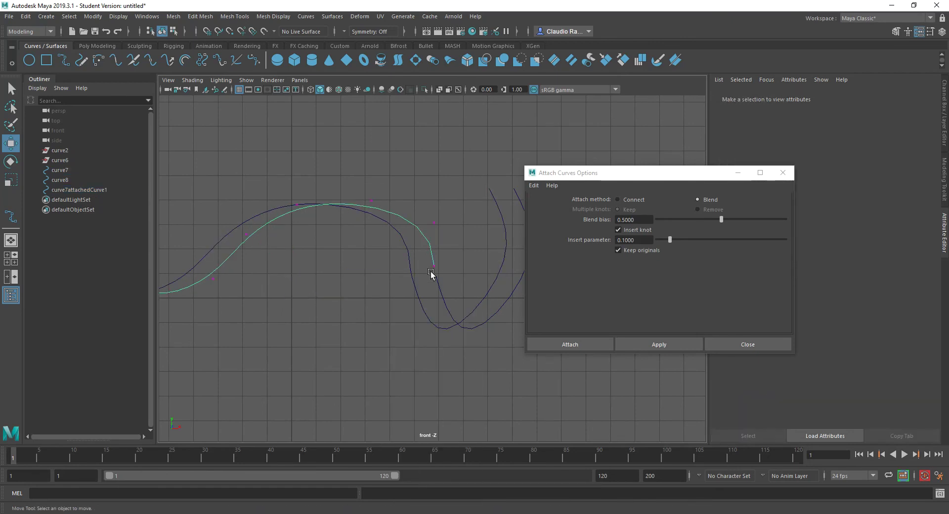
{"action": "left_click", "coordinate": [436, 266]}
{"action": "mouse_move", "coordinate": [464, 269]}
{"action": "left_mouse_down"}
{"action": "mouse_move", "coordinate": [403, 268]}
{"action": "mouse_move", "coordinate": [489, 269]}
{"action": "mouse_move", "coordinate": [428, 267]}
{"action": "mouse_move", "coordinate": [479, 261]}
{"action": "mouse_move", "coordinate": [463, 262]}
{"action": "left_mouse_up"}
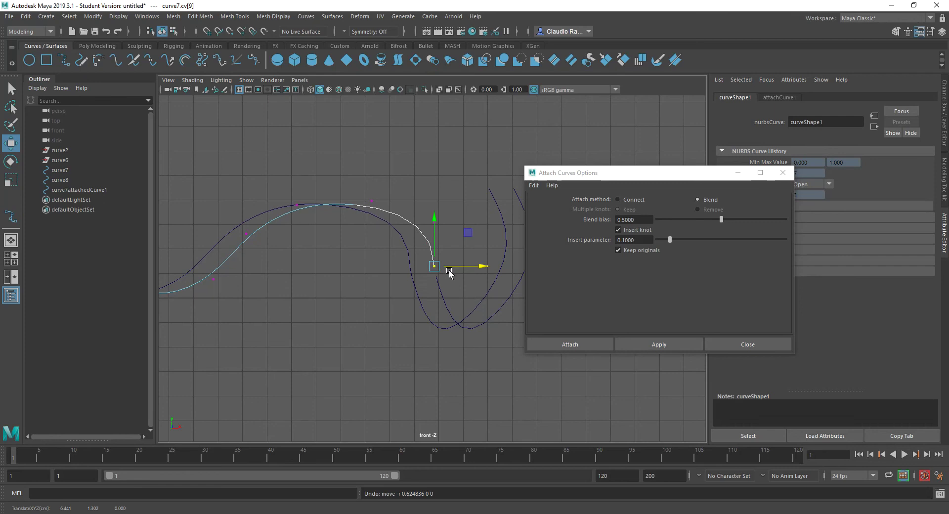
{"action": "scroll", "coordinate": [440, 274], "scroll_direction": "up", "scroll_amount": 5}
{"action": "scroll", "coordinate": [440, 278], "scroll_direction": "up", "scroll_amount": 1}
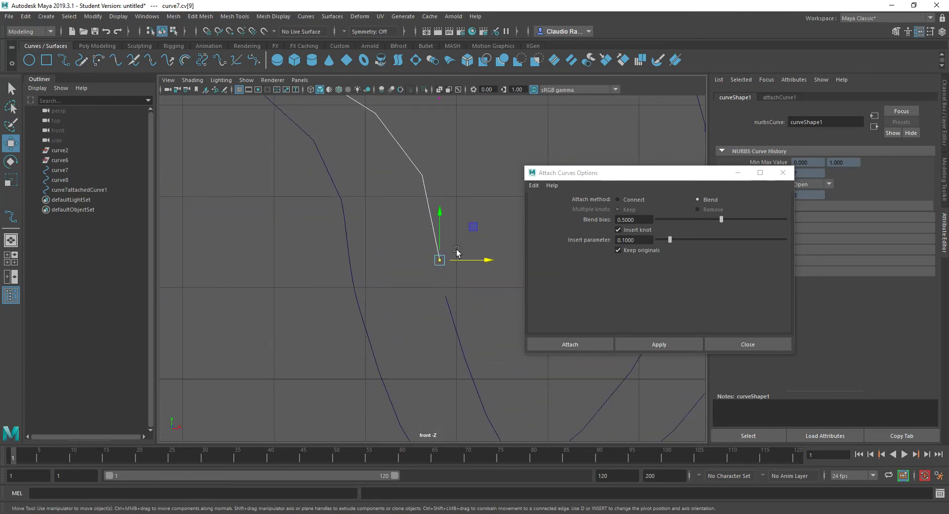
{"action": "mouse_move", "coordinate": [484, 260]}
{"action": "left_mouse_down"}
{"action": "mouse_move", "coordinate": [440, 262]}
{"action": "mouse_move", "coordinate": [477, 260]}
{"action": "left_mouse_up"}
{"action": "key", "text": "ctrl+z"}
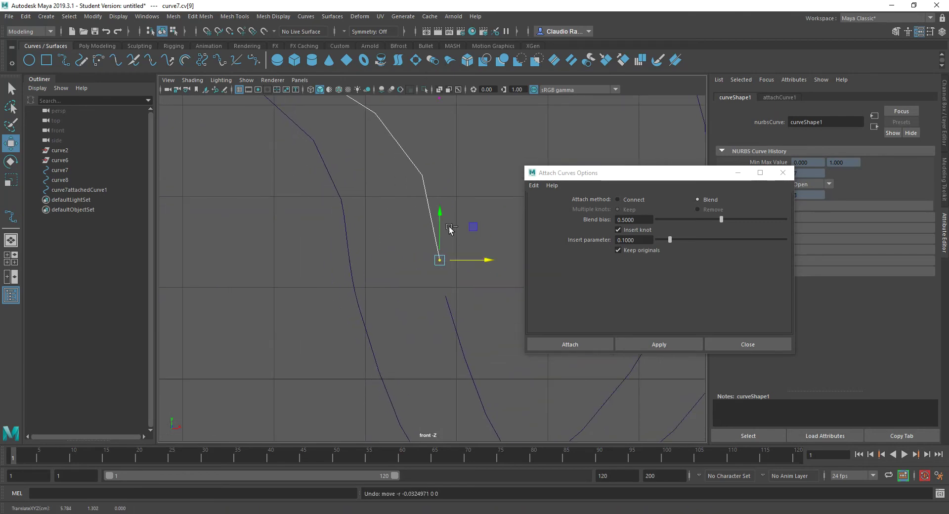
- Move curve8's first control vertex along X, then select curve7attachedCurve1 to see it follow
{"action": "left_click", "coordinate": [447, 297]}
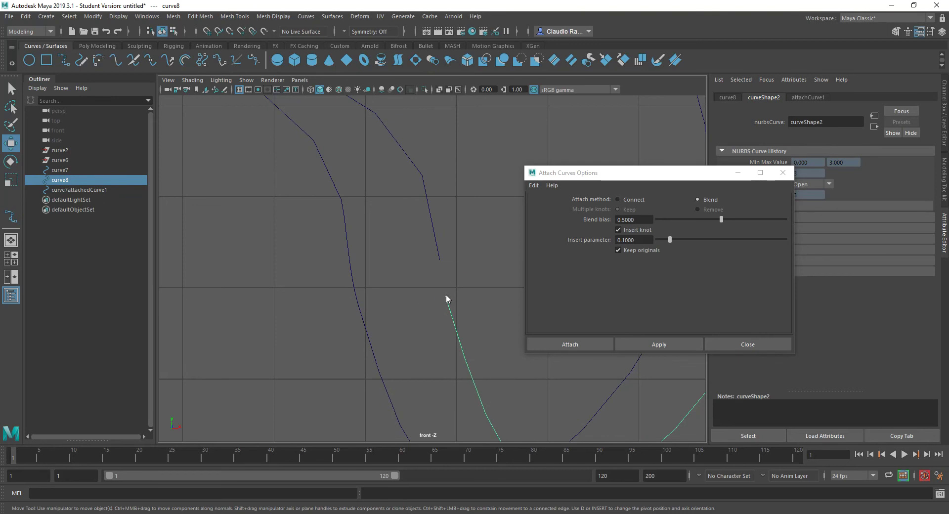
{"action": "right_click_drag", "start_coordinate": [447, 298], "coordinate": [388, 281]}
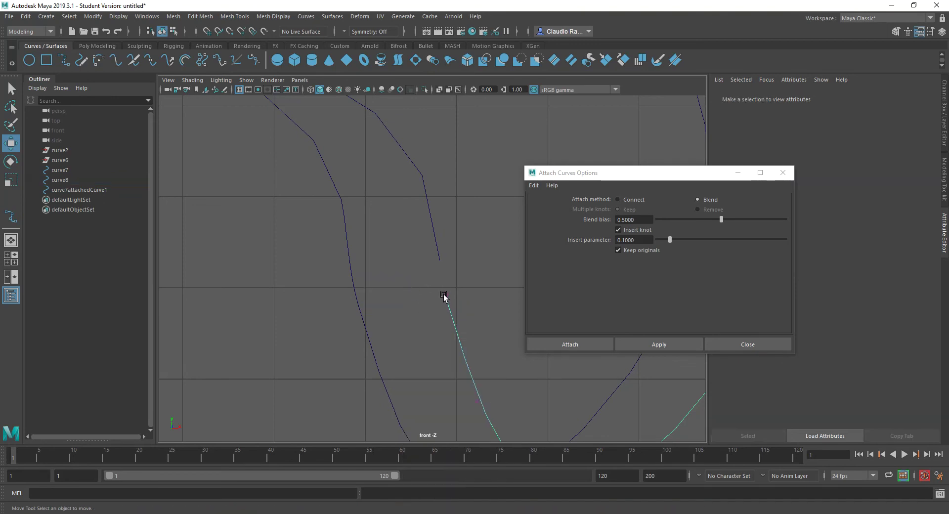
{"action": "left_click", "coordinate": [444, 295]}
{"action": "mouse_move", "coordinate": [482, 296]}
{"action": "left_mouse_down"}
{"action": "mouse_move", "coordinate": [390, 298]}
{"action": "mouse_move", "coordinate": [516, 299]}
{"action": "mouse_move", "coordinate": [491, 312]}
{"action": "left_mouse_up"}
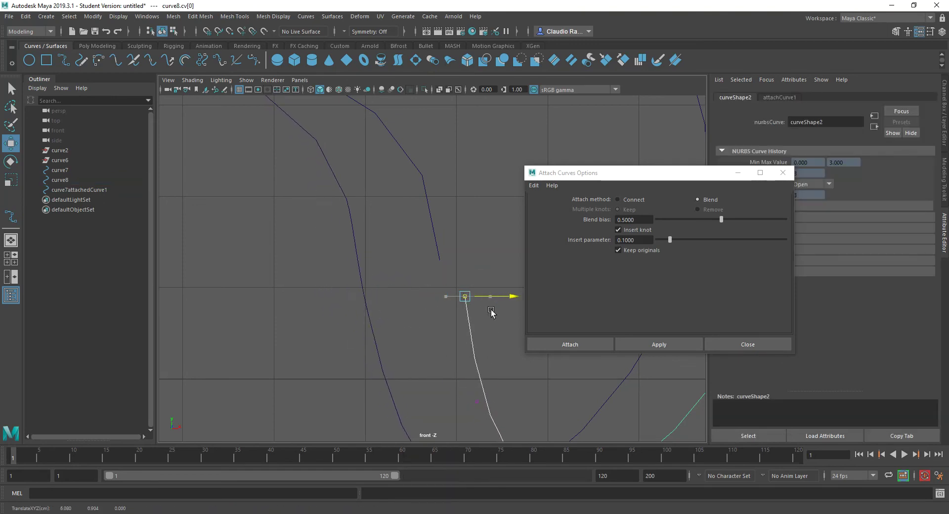
{"action": "right_click_drag", "start_coordinate": [491, 311], "coordinate": [339, 278], "text": "alt"}
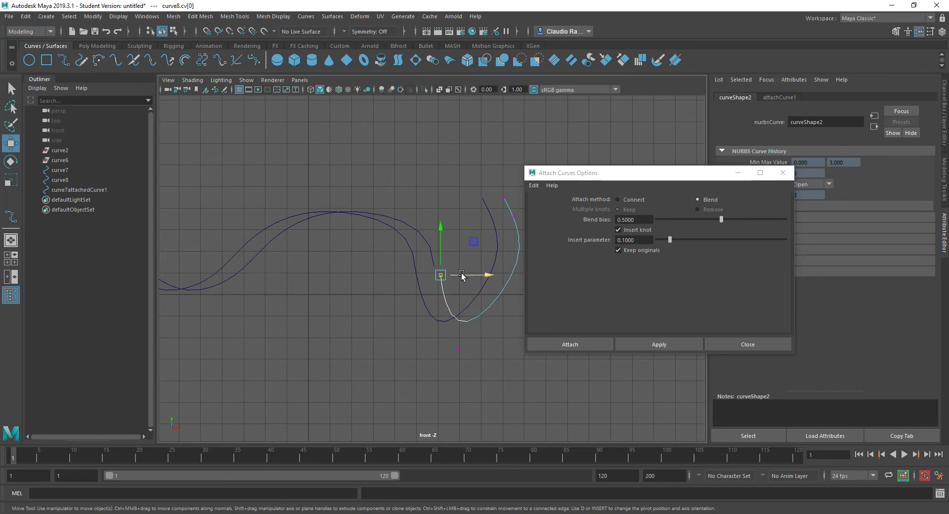
{"action": "mouse_move", "coordinate": [472, 277]}
{"action": "left_mouse_down"}
{"action": "mouse_move", "coordinate": [494, 276]}
{"action": "mouse_move", "coordinate": [477, 276]}
{"action": "left_mouse_up"}
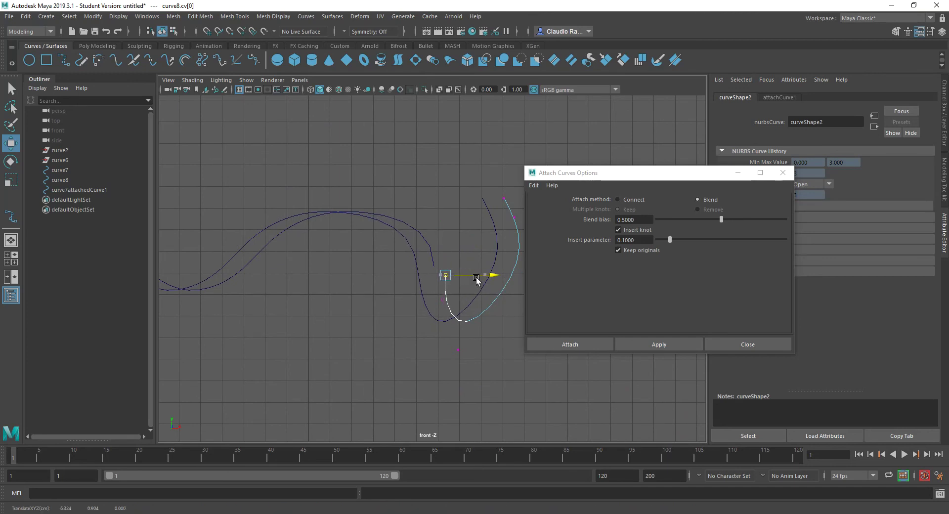
{"action": "left_click", "coordinate": [413, 248]}
- Delete curve7attachedCurve1's history via Edit > Delete by Type > History
{"action": "right_click", "coordinate": [414, 254]}
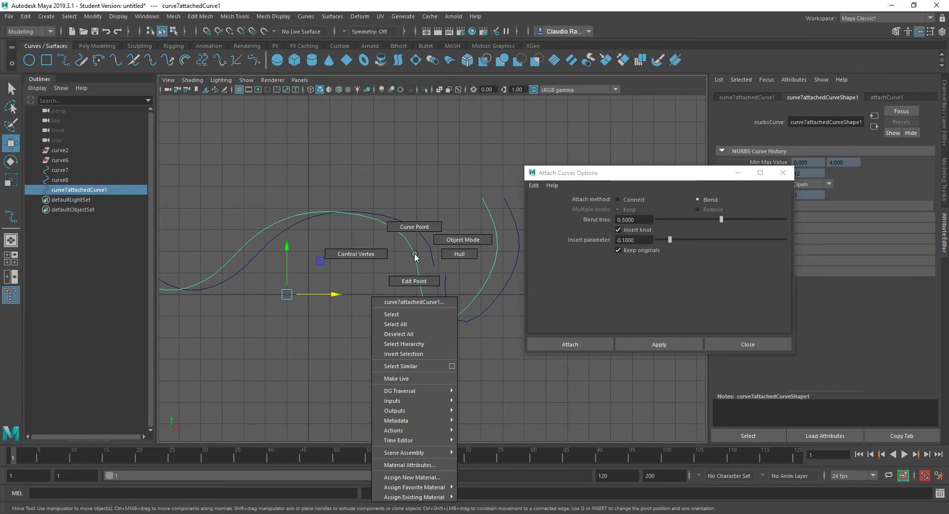
{"action": "left_click", "coordinate": [26, 16]}
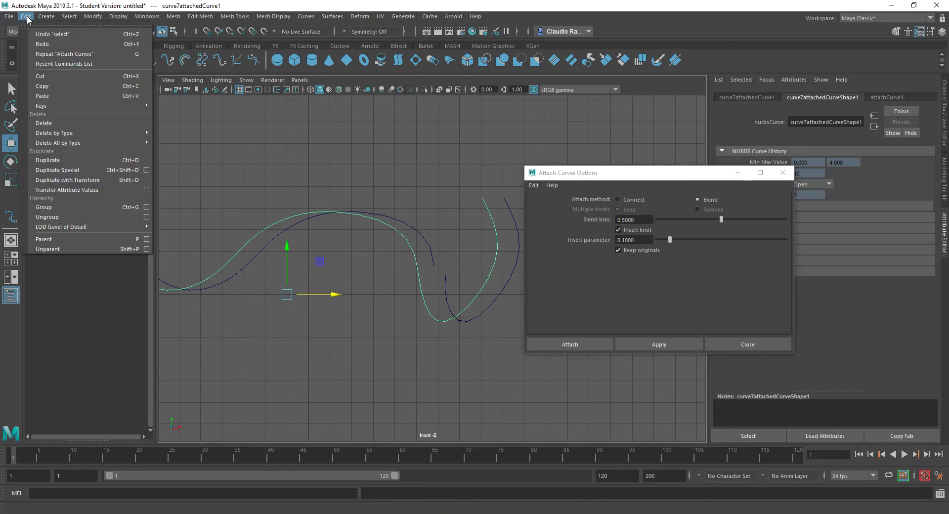
{"action": "mouse_move", "coordinate": [78, 136]}
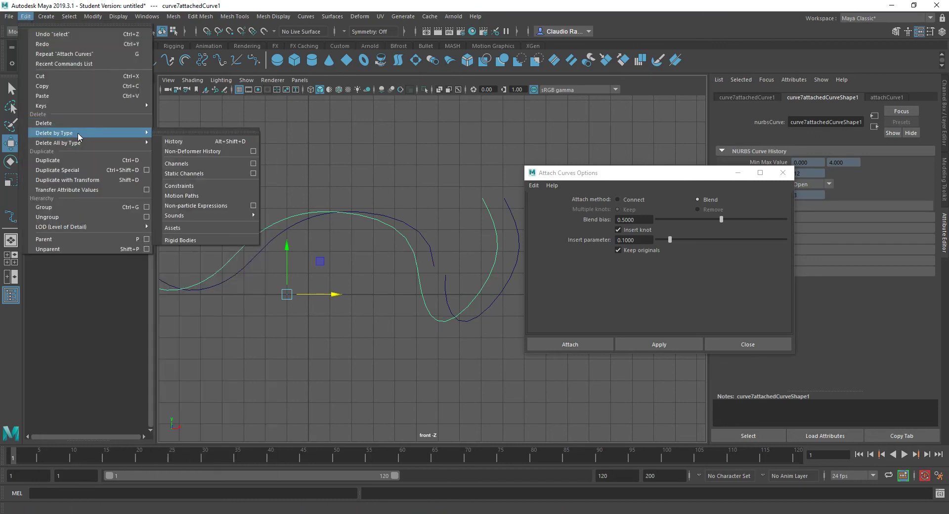
{"action": "left_click", "coordinate": [187, 142]}
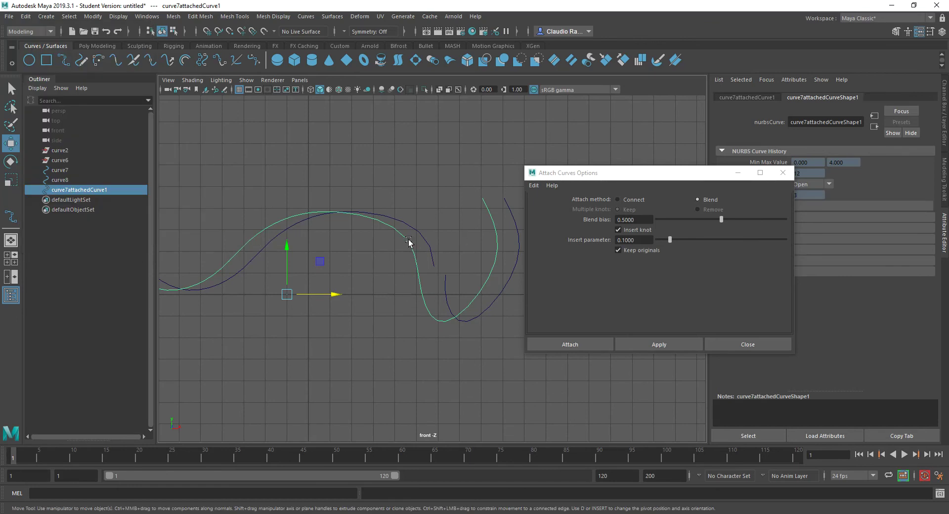
- Move curve8's cv[0] left to confirm the attached curve stays unchanged, undo, then select both originals
{"action": "left_click", "coordinate": [452, 283]}
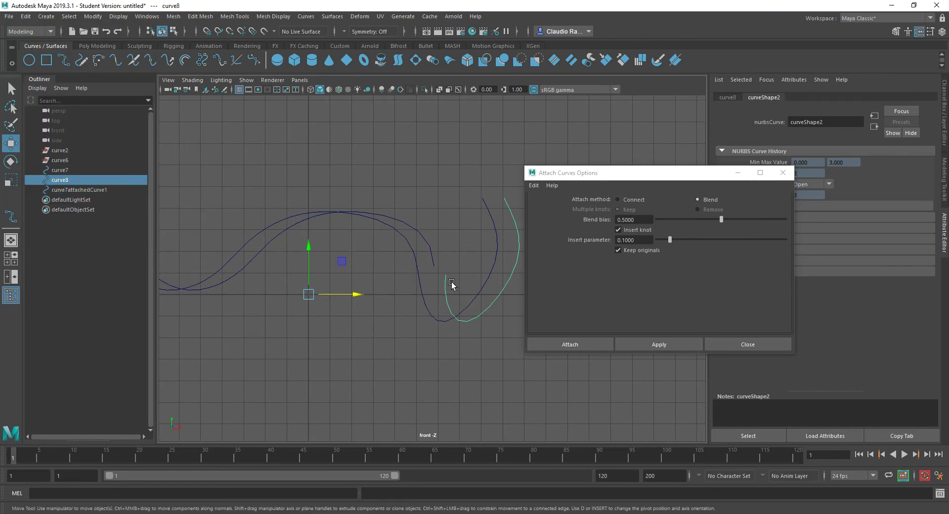
{"action": "right_click_drag", "start_coordinate": [445, 277], "coordinate": [424, 276]}
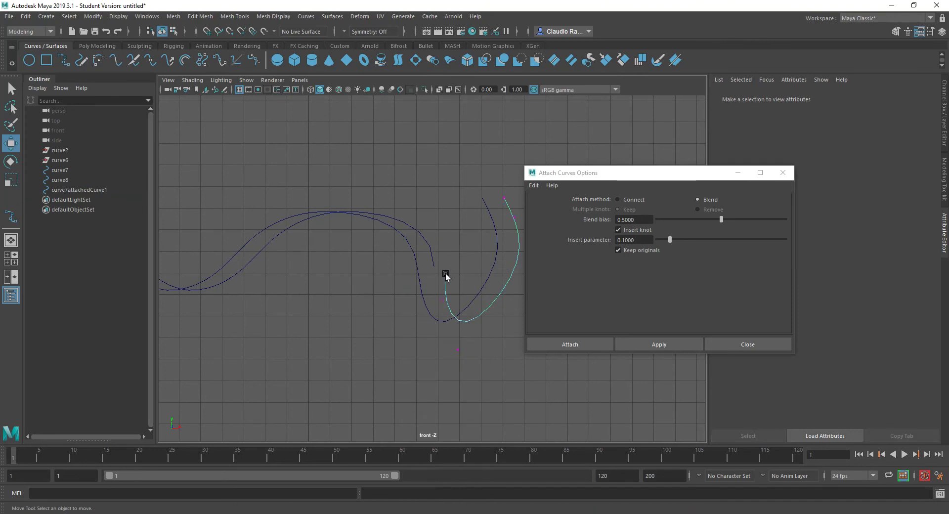
{"action": "left_click", "coordinate": [445, 276]}
{"action": "left_click_drag", "start_coordinate": [463, 279], "coordinate": [387, 278]}
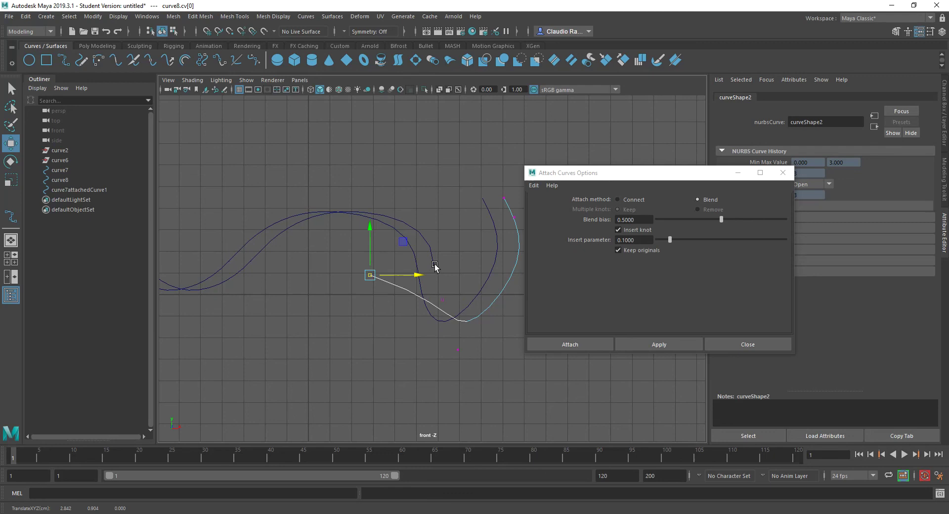
{"action": "key", "text": "ctrl+z"}
{"action": "mouse_move", "coordinate": [444, 290]}
{"action": "right_mouse_down"}
{"action": "mouse_move", "coordinate": [450, 269]}
{"action": "mouse_move", "coordinate": [455, 276]}
{"action": "right_mouse_up"}
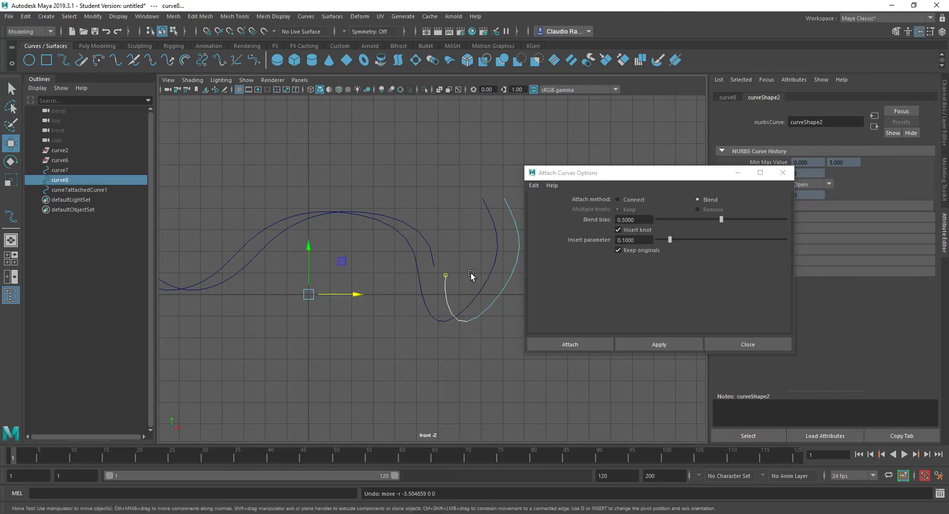
{"action": "left_click_drag", "start_coordinate": [458, 254], "coordinate": [428, 285]}
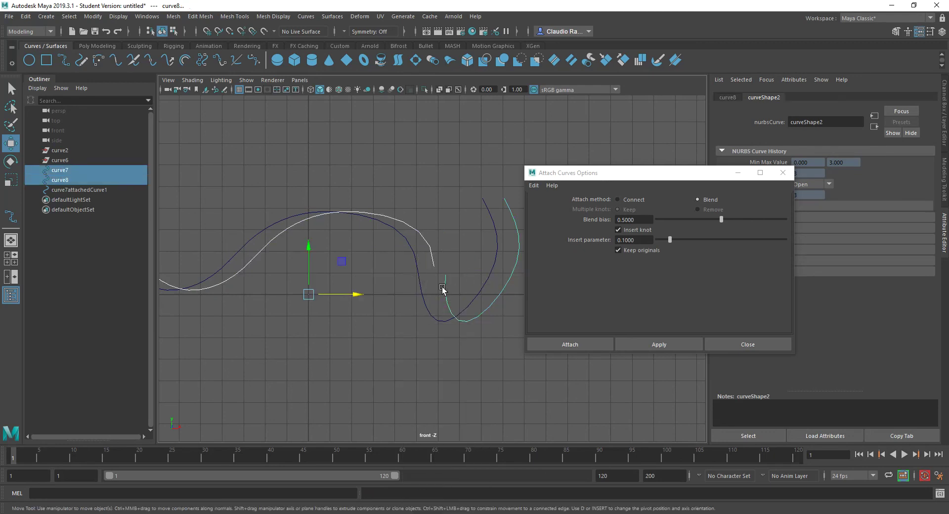
- Delete curve7 and curve8, close Attach Curves Options, and select curve7attachedCurve1
{"action": "key", "text": "Delete"}
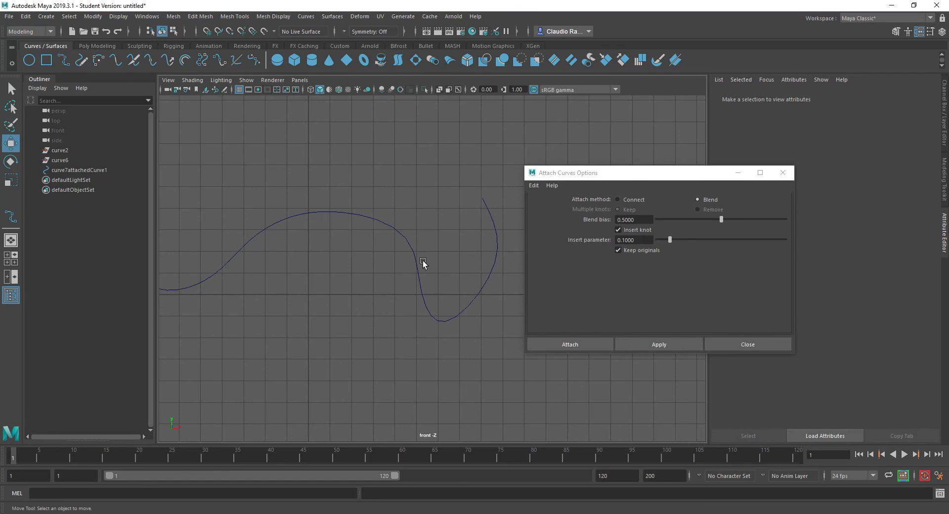
{"action": "left_click", "coordinate": [782, 173]}
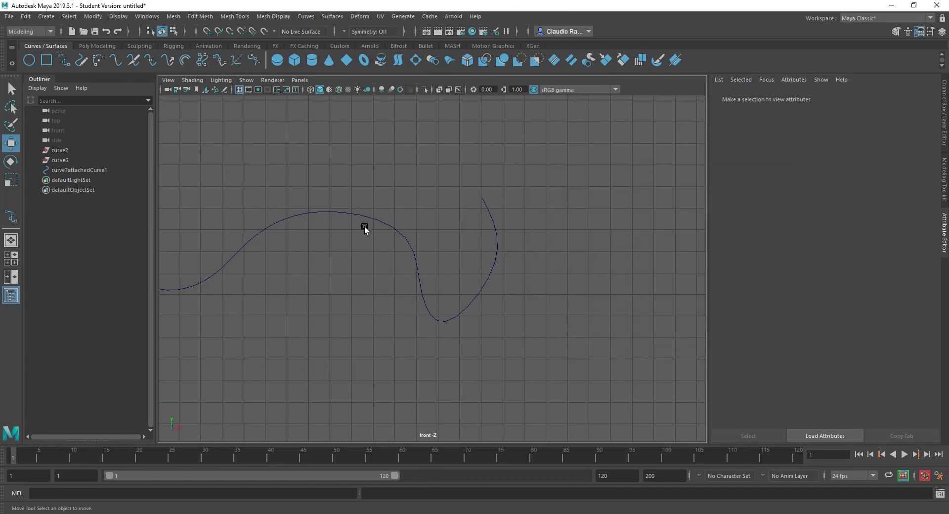
{"action": "scroll", "coordinate": [389, 227], "scroll_direction": "up", "scroll_amount": 5}
{"action": "left_click", "coordinate": [386, 227]}
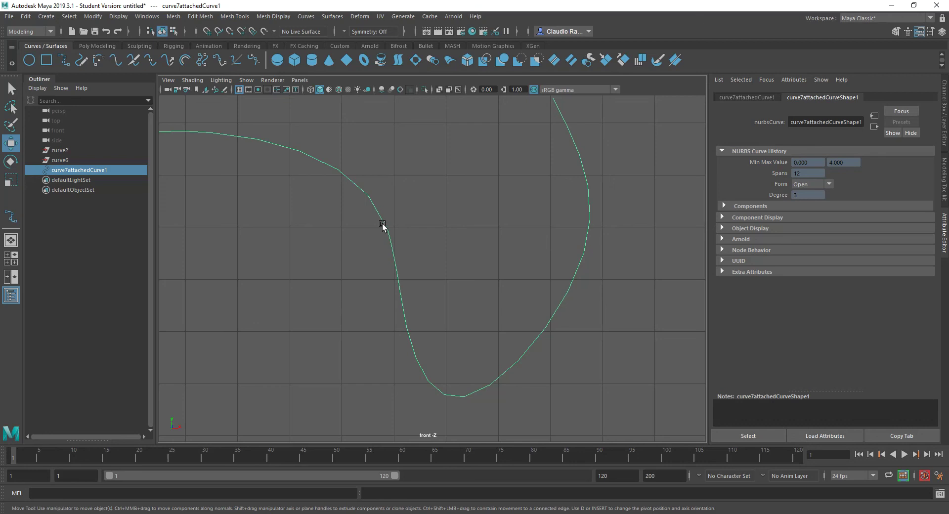
- In Curve Point mode, pick a point at the upper bend, u 0.946274917608792
{"action": "right_click", "coordinate": [384, 225]}
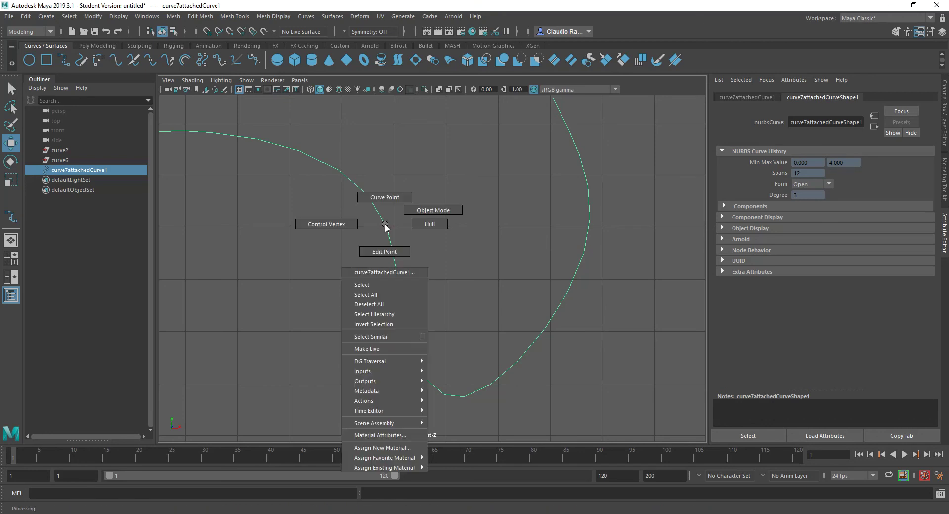
{"action": "left_click", "coordinate": [384, 197]}
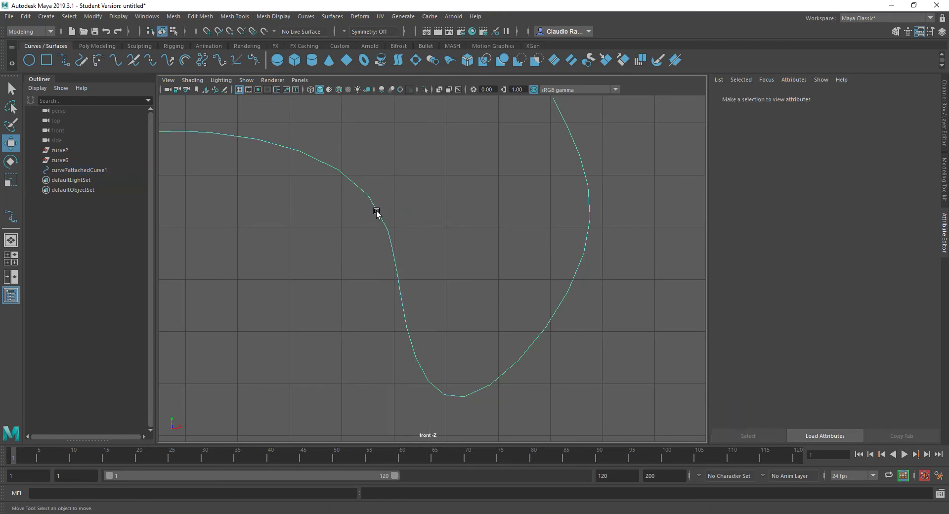
{"action": "left_click_drag", "start_coordinate": [388, 229], "coordinate": [347, 227]}
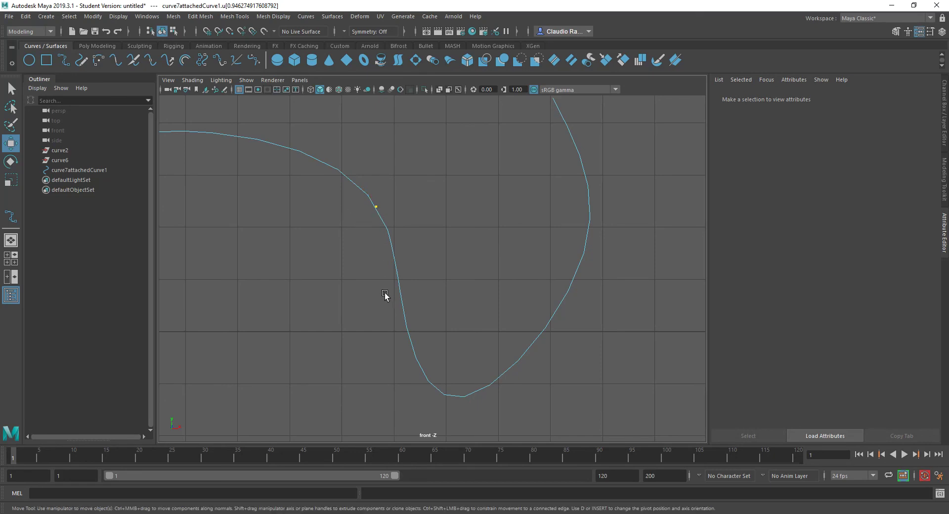
- Detach curve7attachedCurve1 at the selected point, then select the upper arc and lower loop to confirm
{"action": "right_click", "coordinate": [376, 210], "text": "shift"}
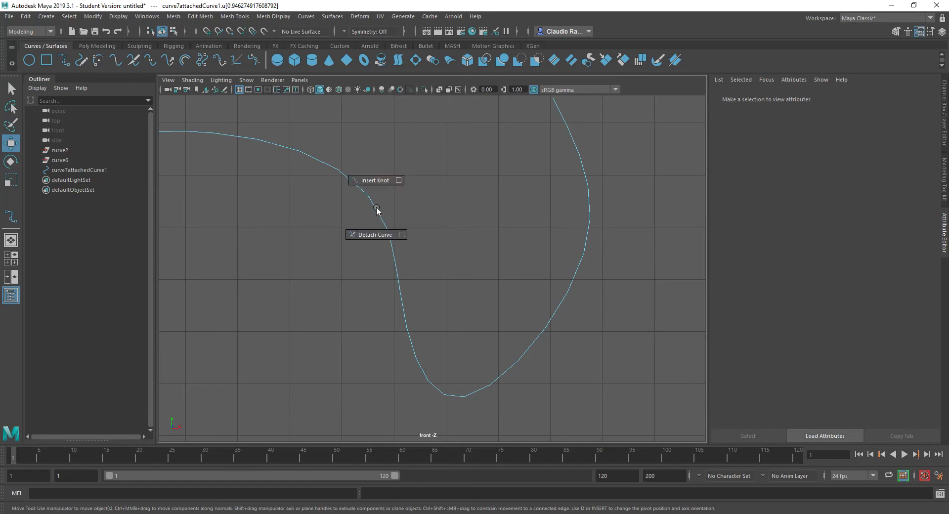
{"action": "left_click", "coordinate": [381, 236]}
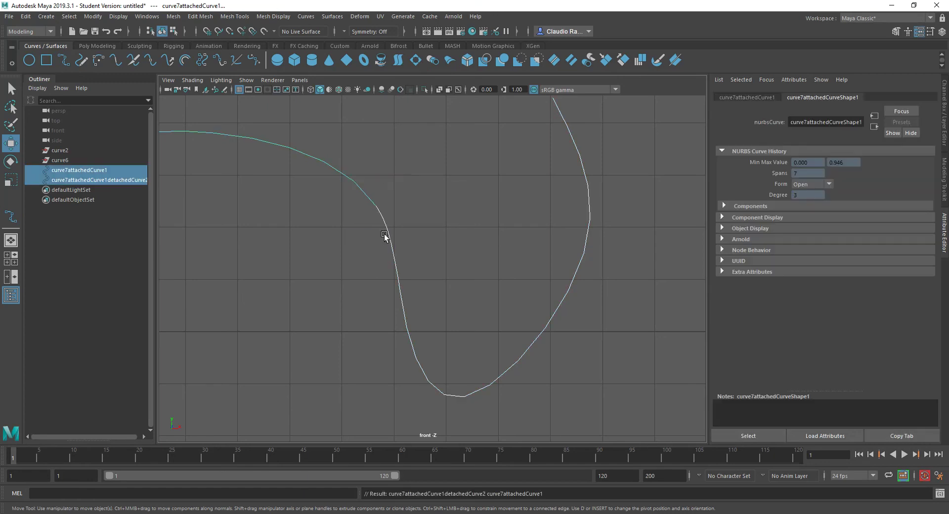
{"action": "left_click", "coordinate": [357, 202]}
{"action": "left_click", "coordinate": [365, 193]}
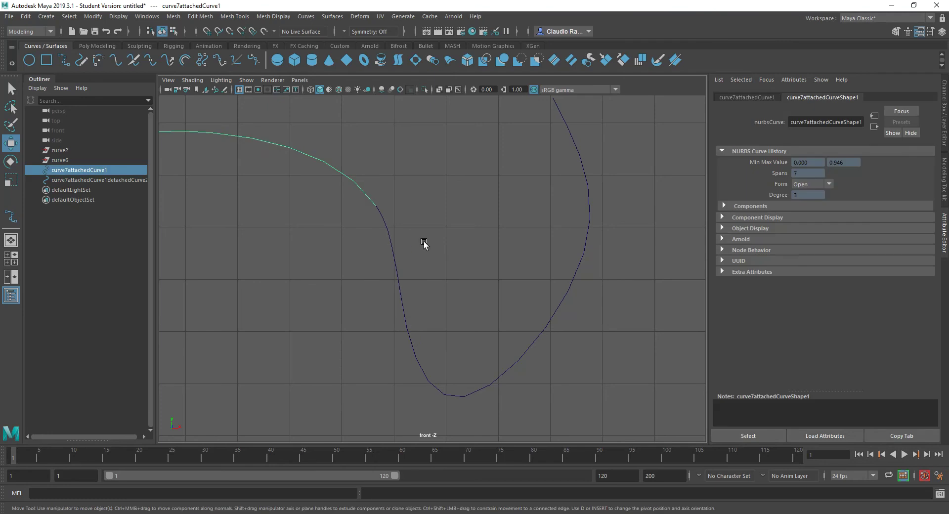
{"action": "left_click", "coordinate": [393, 255]}
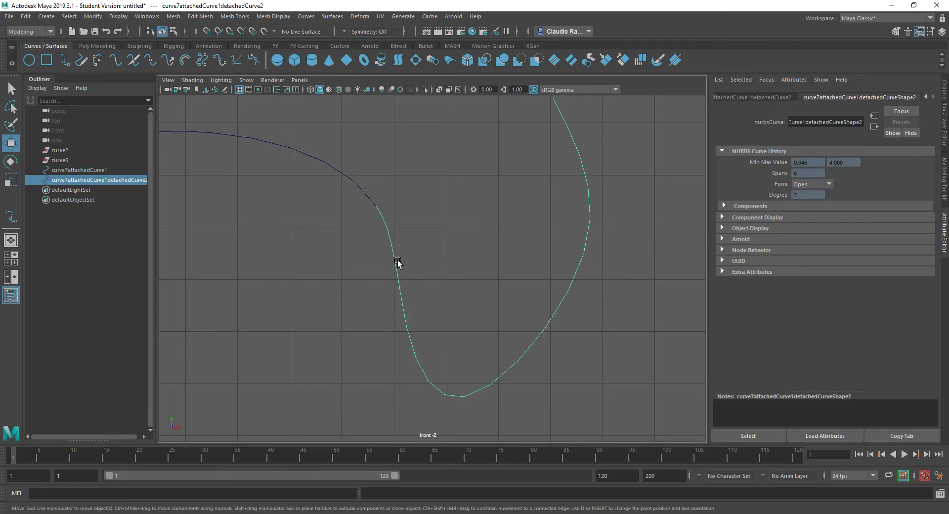
{"action": "scroll", "coordinate": [420, 261], "scroll_direction": "down", "scroll_amount": 4}
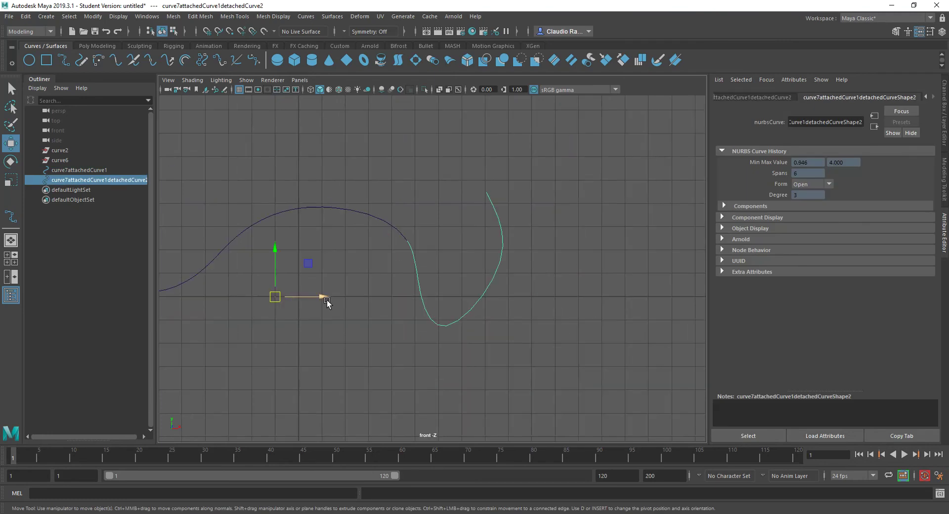
{"action": "left_click_drag", "start_coordinate": [324, 299], "coordinate": [398, 300]}
{"action": "left_click", "coordinate": [396, 237]}
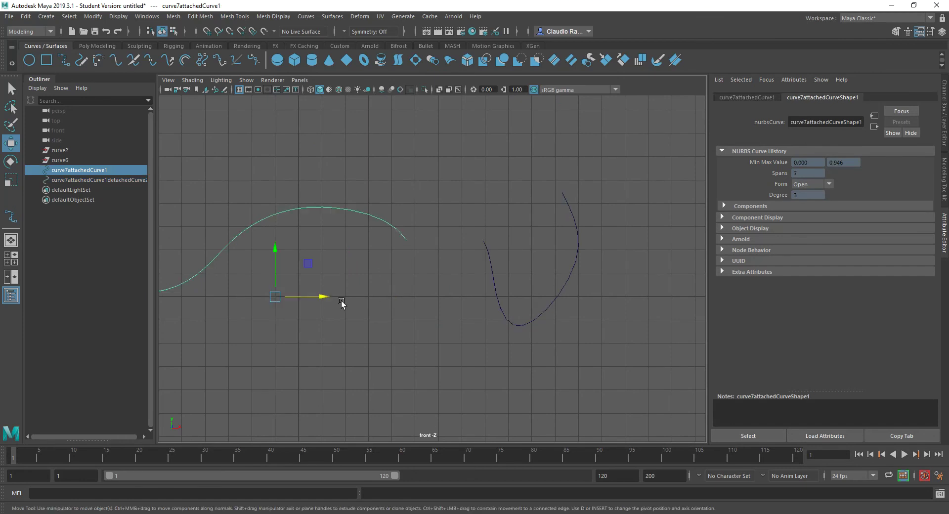
{"action": "left_click_drag", "start_coordinate": [316, 296], "coordinate": [282, 298]}
{"action": "key", "text": "ctrl+z"}
{"action": "key", "text": "ctrl+z"}
{"action": "key", "text": "ctrl+z"}
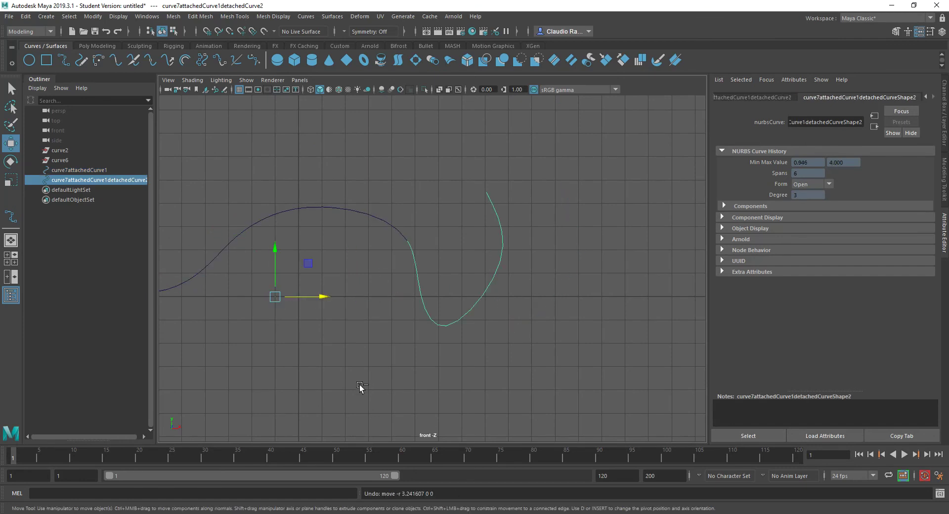
{"action": "scroll", "coordinate": [411, 242], "scroll_direction": "up", "scroll_amount": 3}
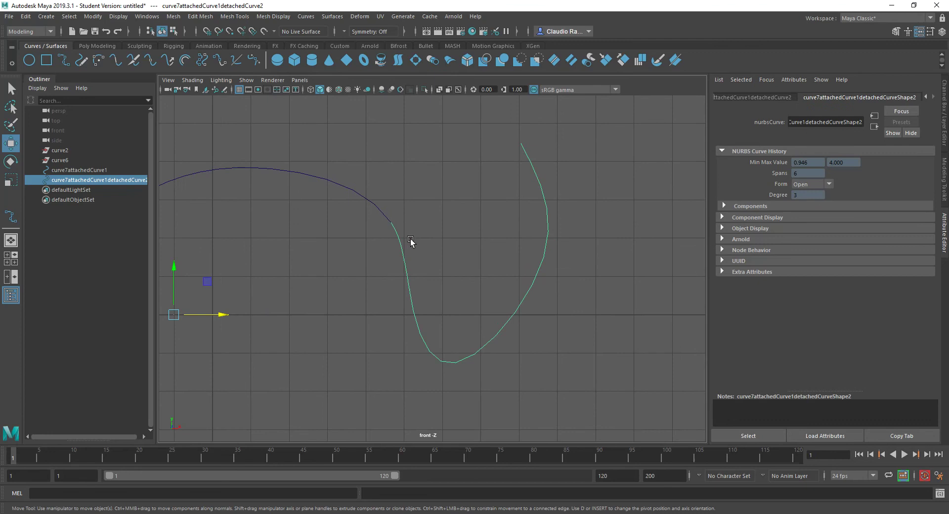